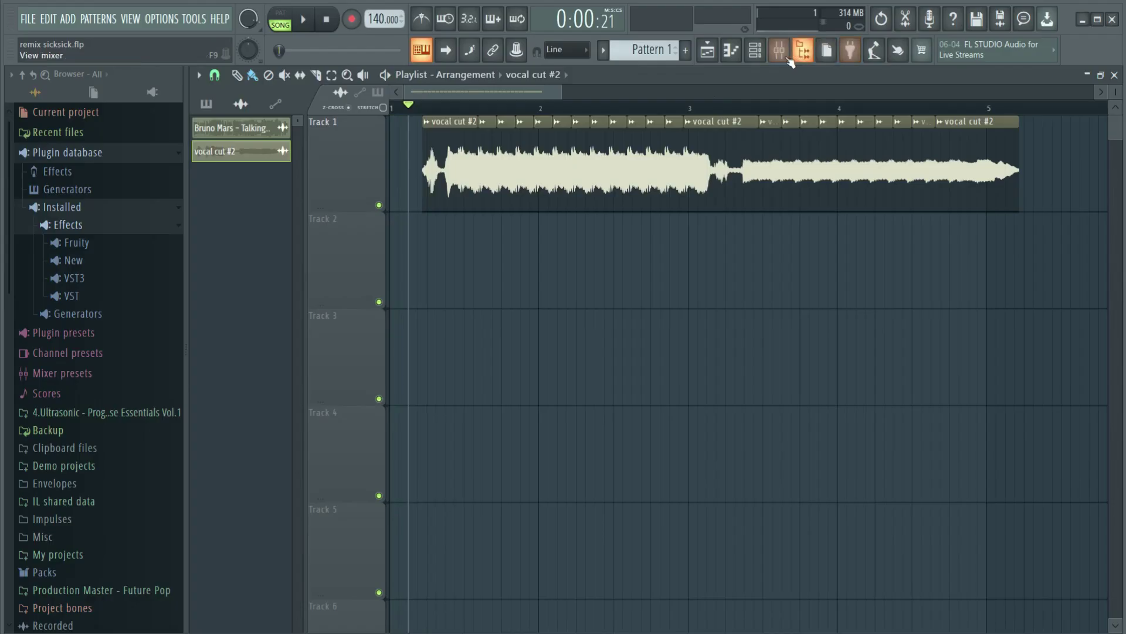
Open the mixer, enable Gross Beat on the vocal cut #2 insert, and play the vocal back
click(781, 51)
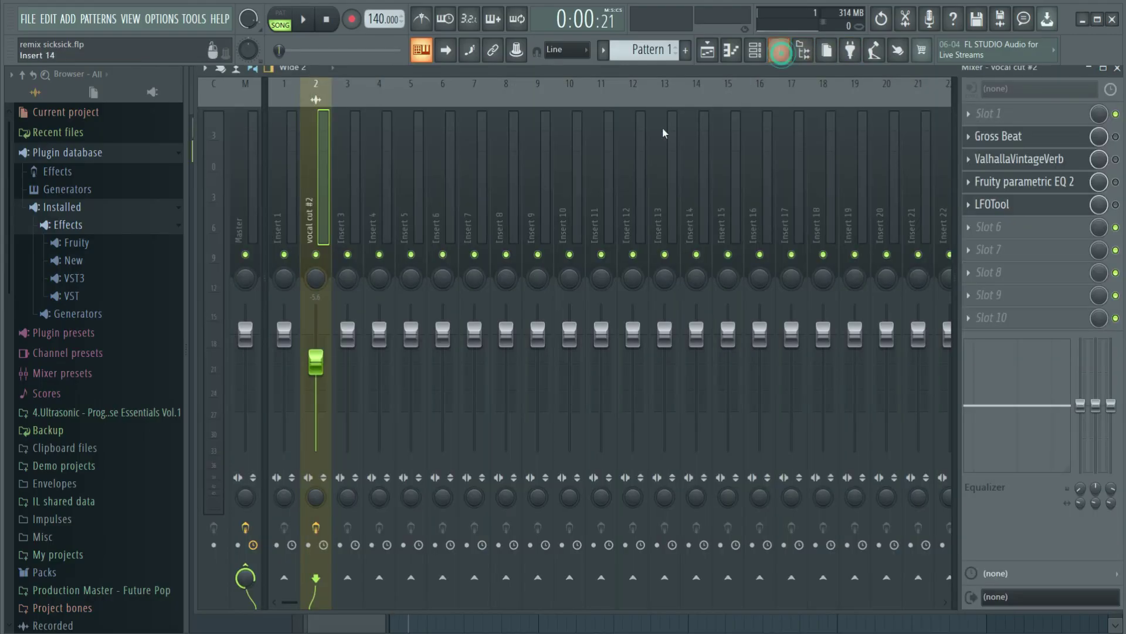
click(1116, 136)
key(space)
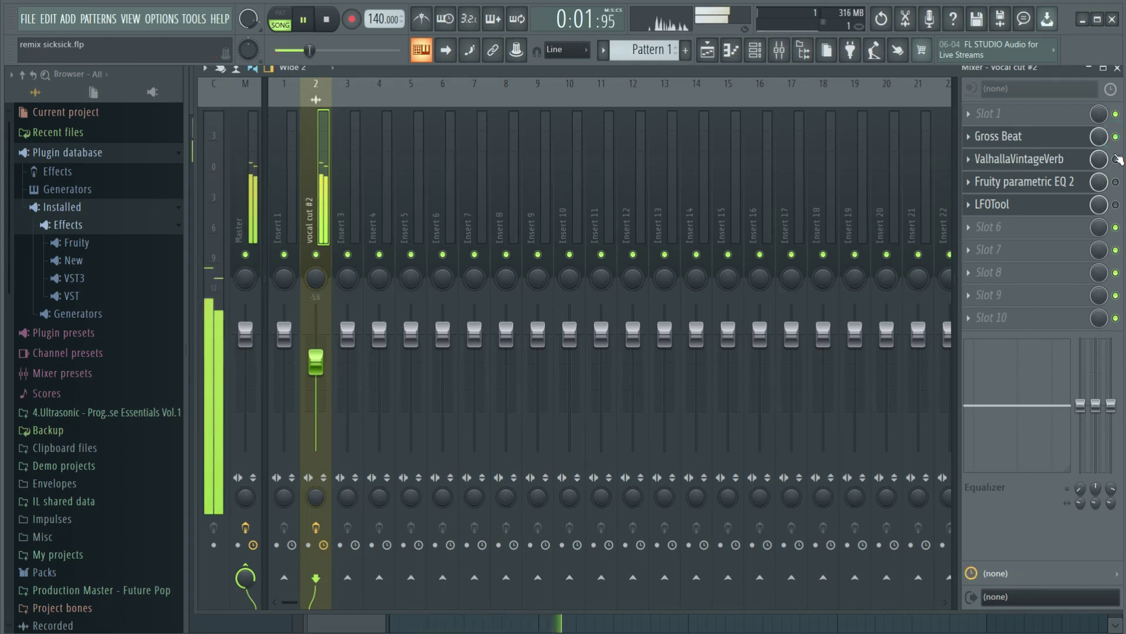
key(XF86AudioLowerVolume)
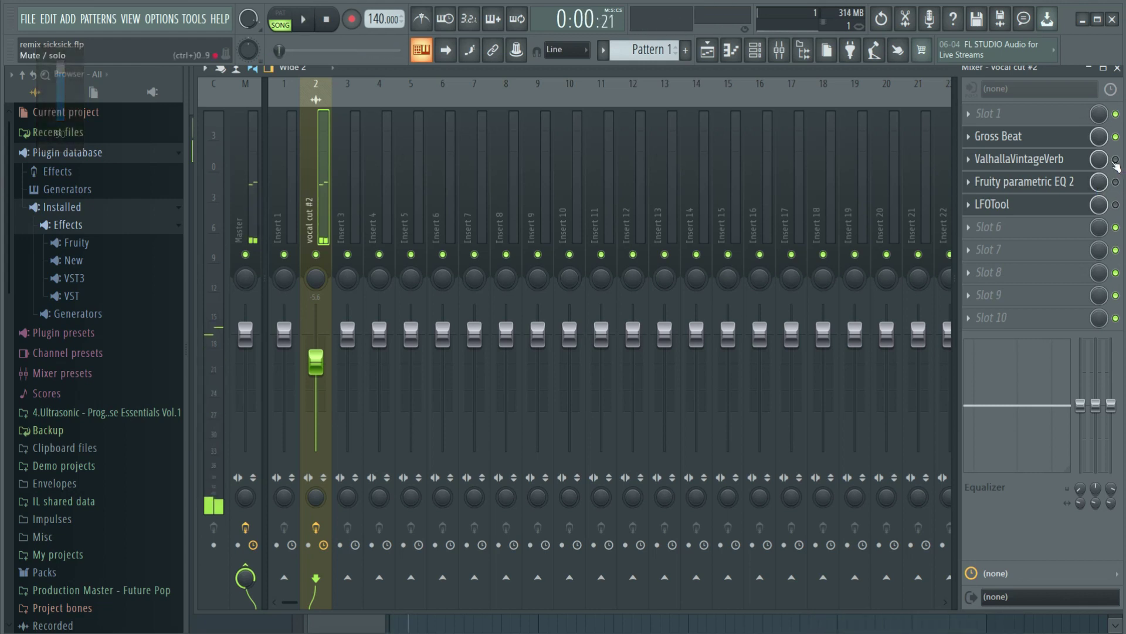
Review the Gross Beat, ValhallaVintageVerb and Fruity parametric EQ 2 settings on the vocal cut #2 insert during playback
click(1046, 144)
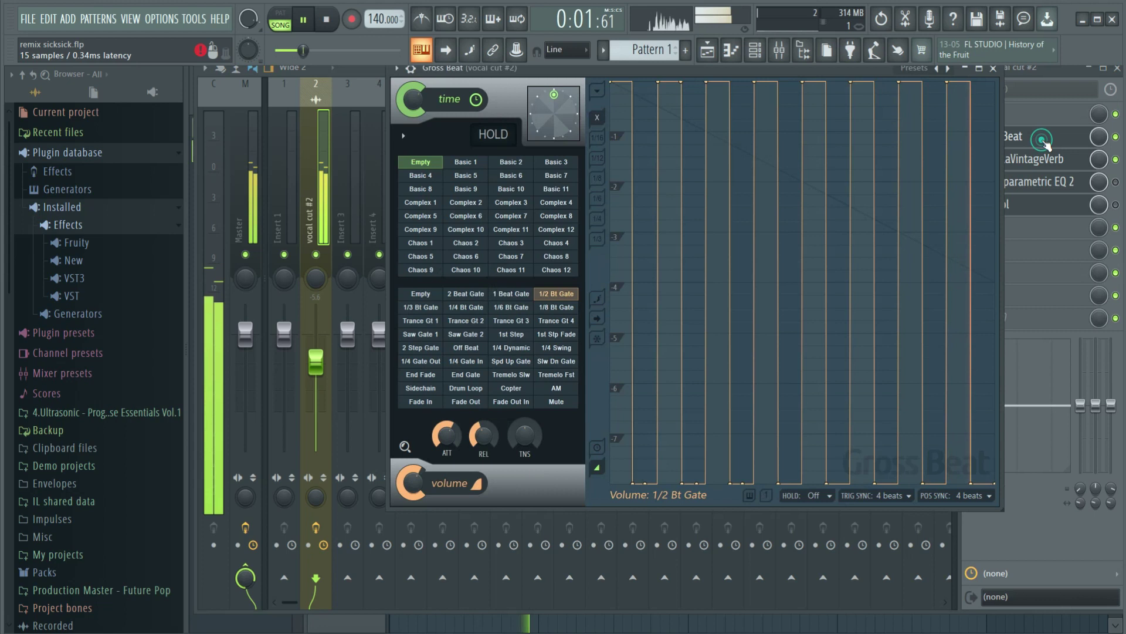
click(1058, 163)
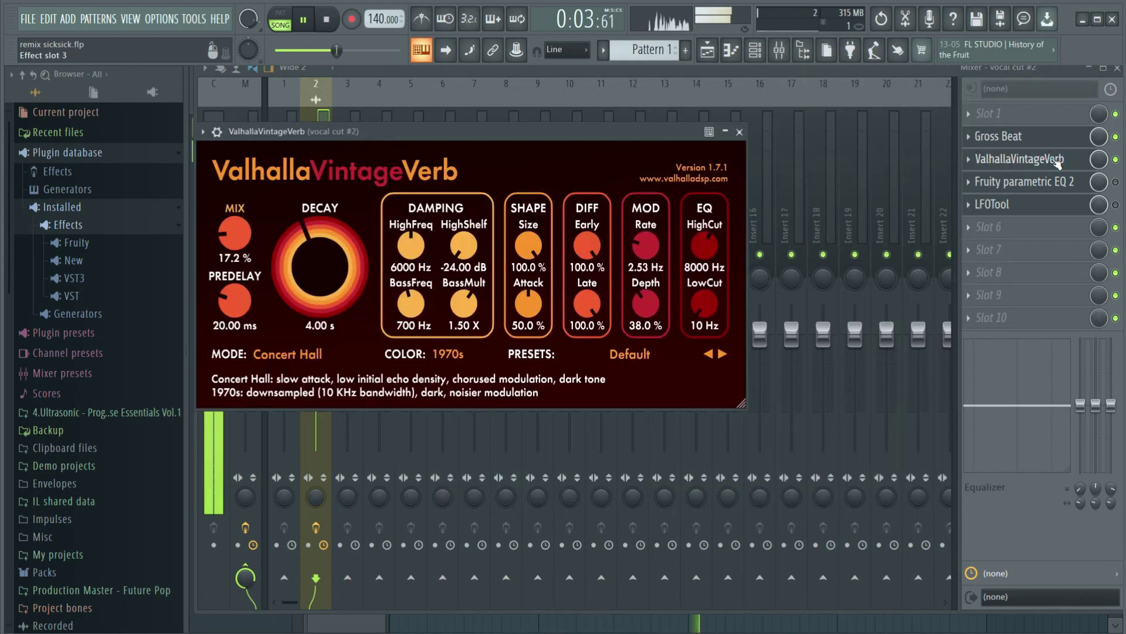
click(982, 75)
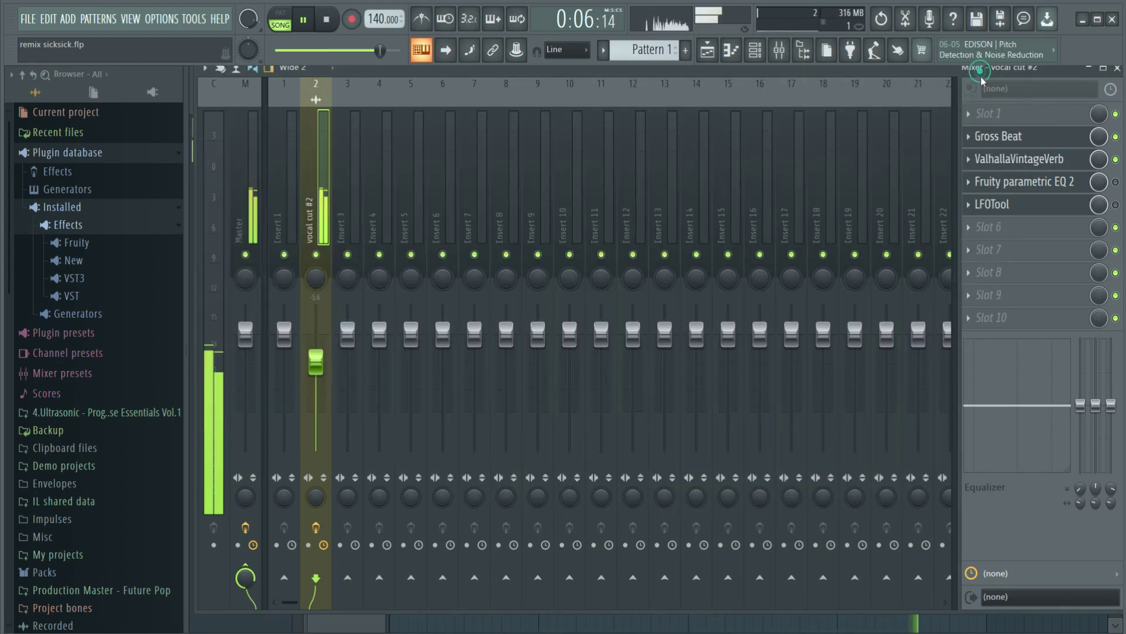
click(1082, 186)
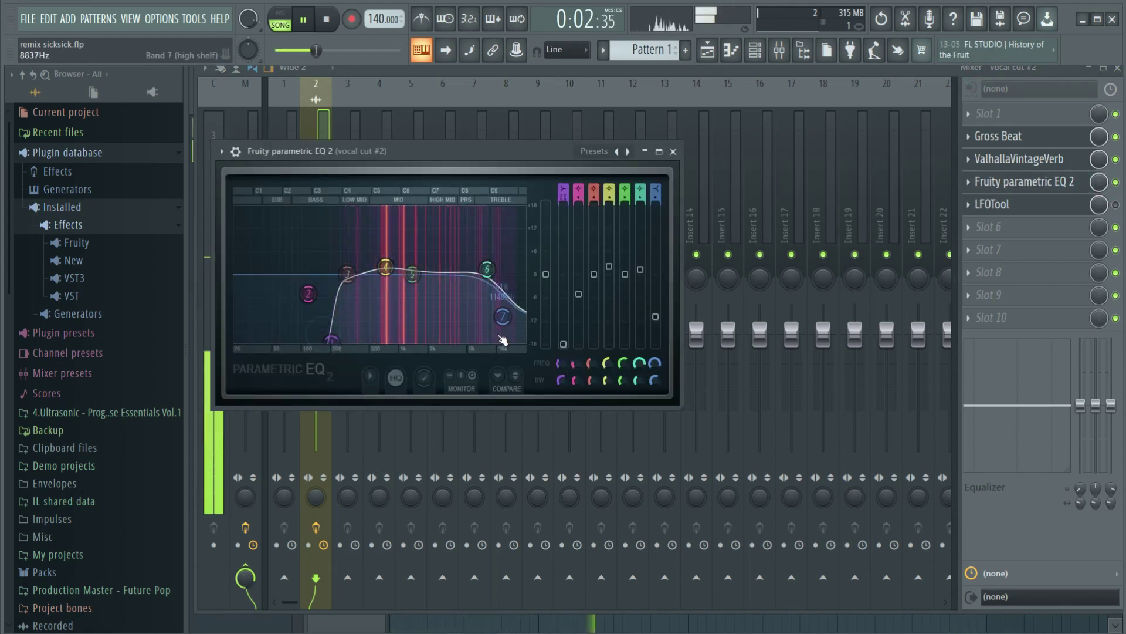
Enable LFOTool on the vocal cut #2 insert and raise the starting point of its LFO curve
key(space)
click(1116, 204)
key(XF86AudioLowerVolume)
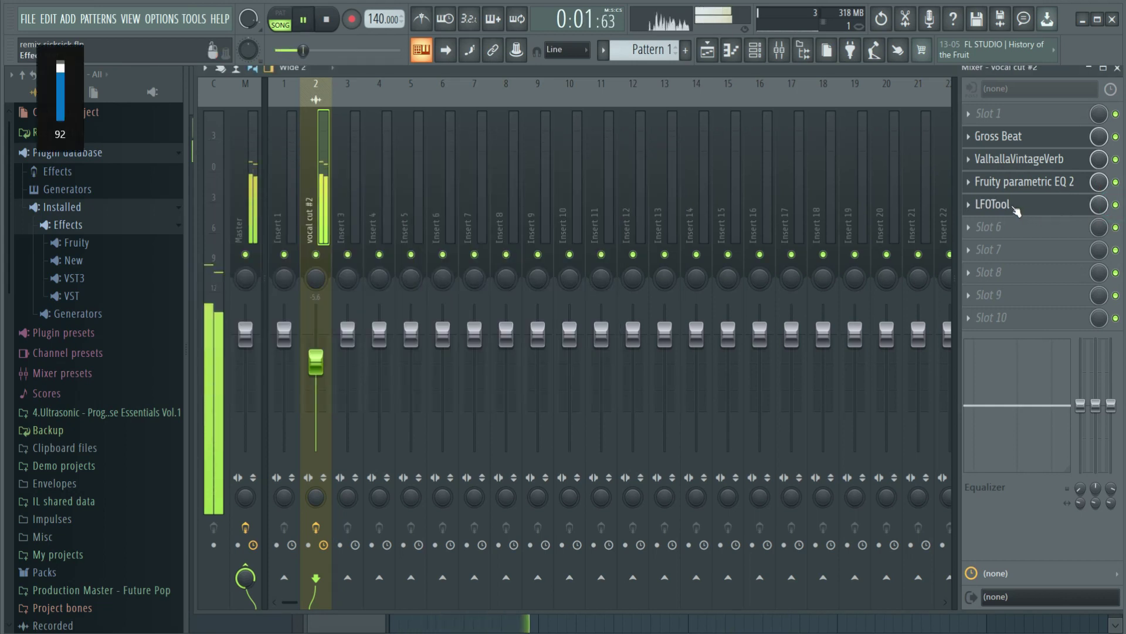
click(1014, 207)
drag(321, 308, 321, 294)
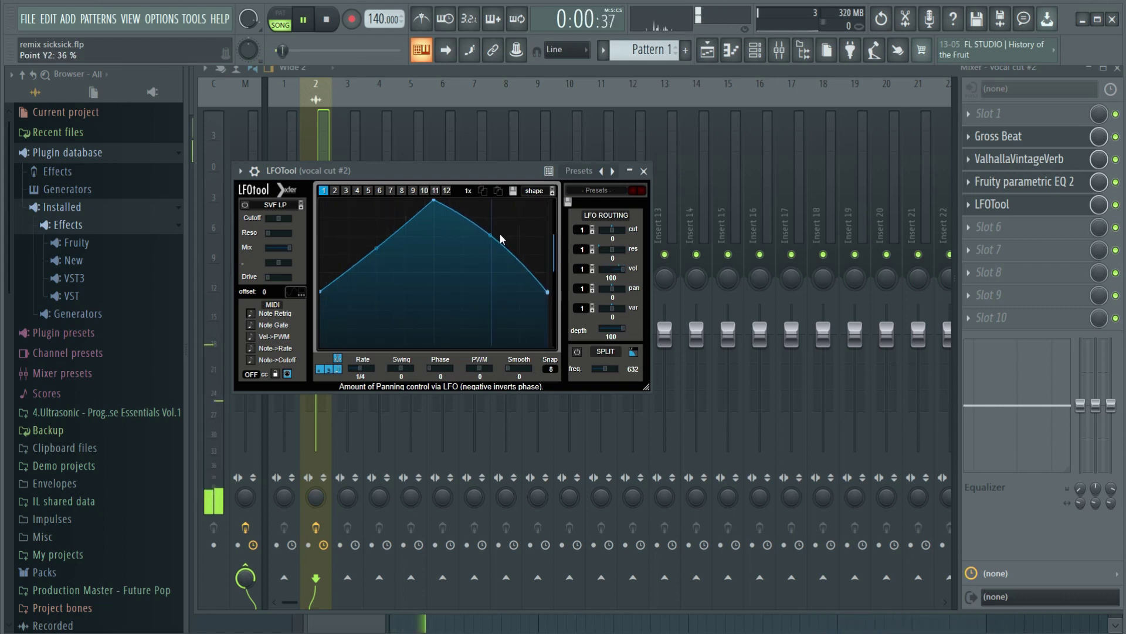
Adjust the reverb Mix amount in ValhallaVintageVerb on the vocal cut #2 insert
click(1056, 161)
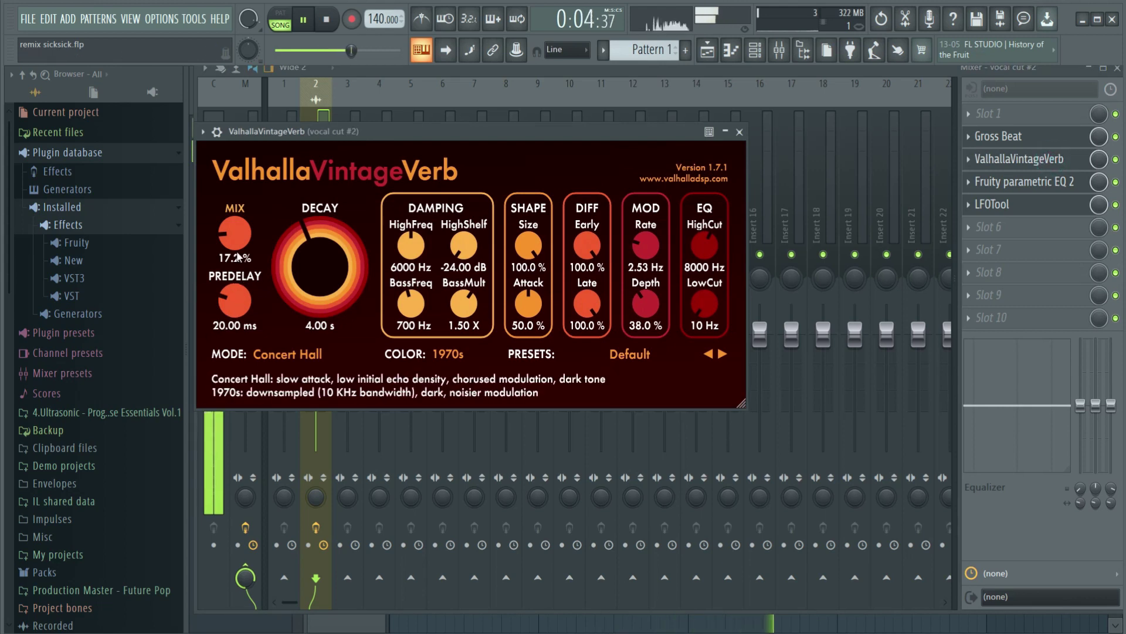
drag(237, 256, 237, 238)
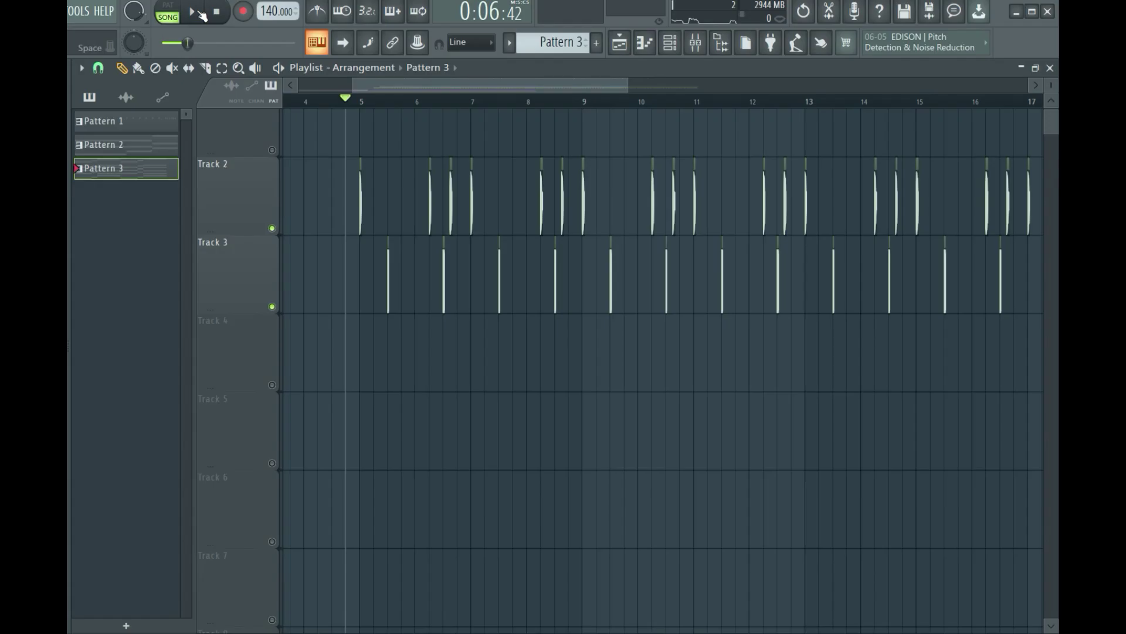
Play the arrangement to hear the drum samples on Tracks 2 and 3 with the Pattern 1 hi-hats
click(200, 13)
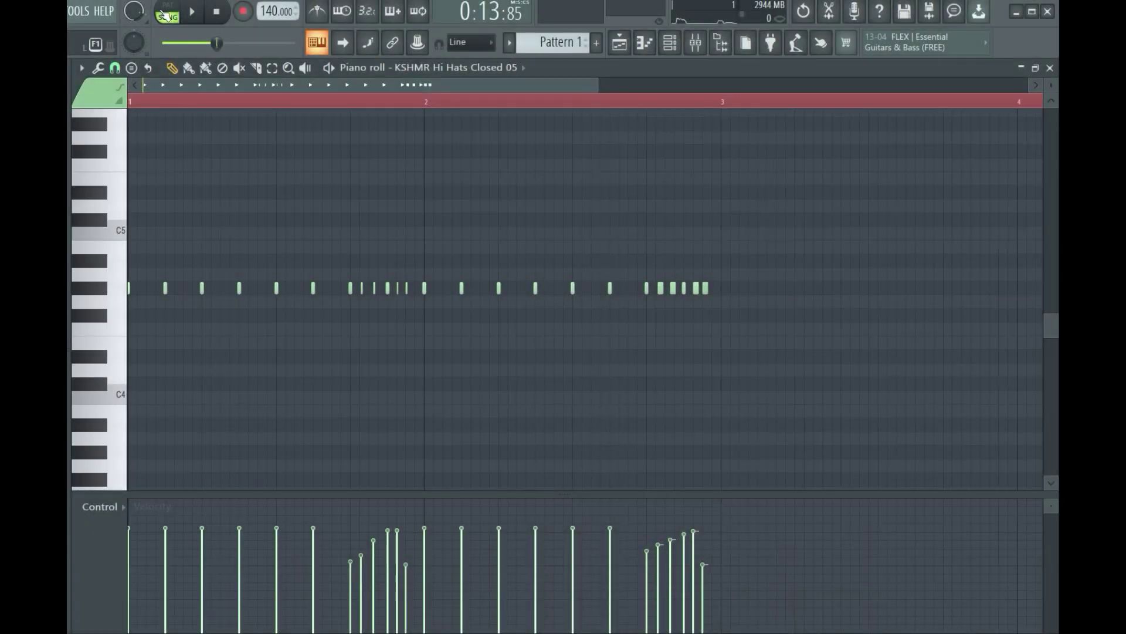
key(space)
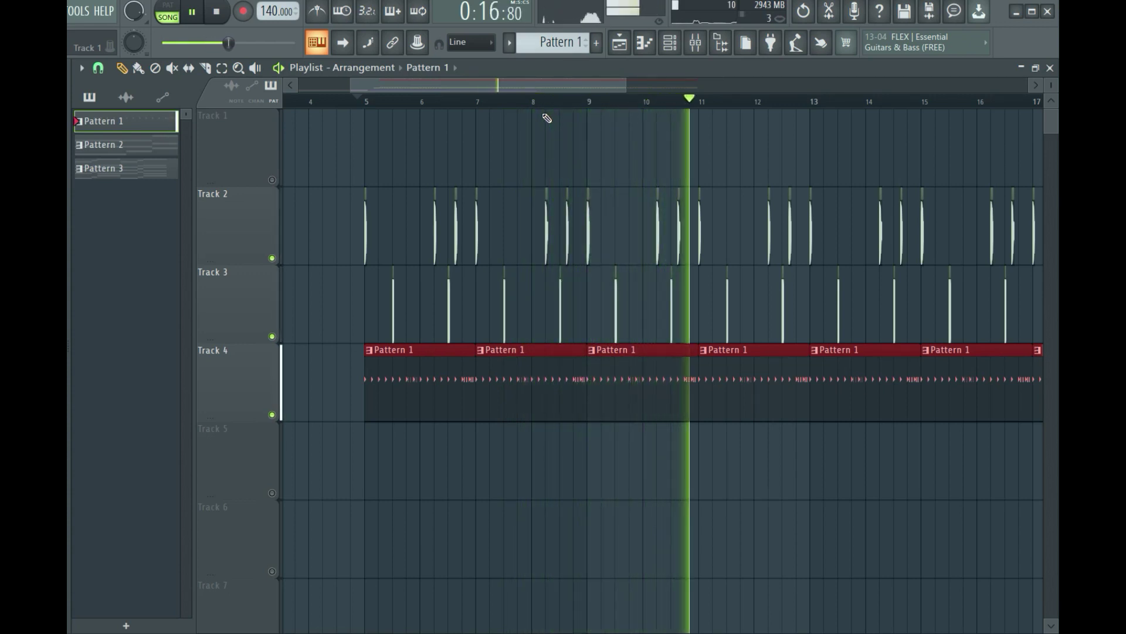
drag(536, 86, 549, 87)
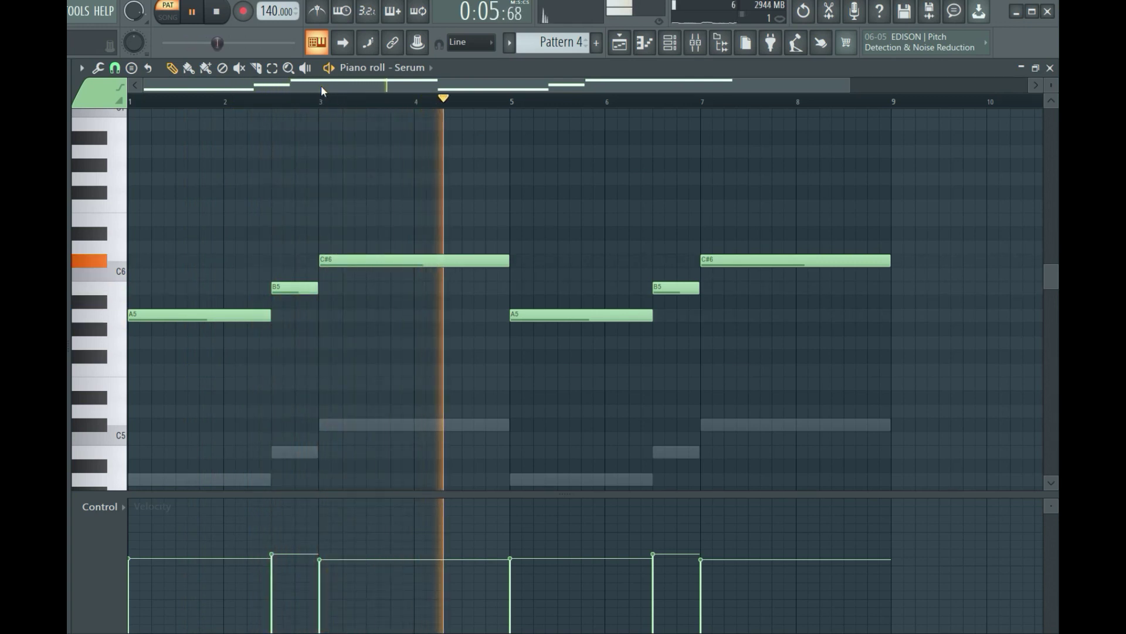
Examine the Pattern 4 notes of Serum #6 and Serum #3 in the piano roll during playback
click(666, 42)
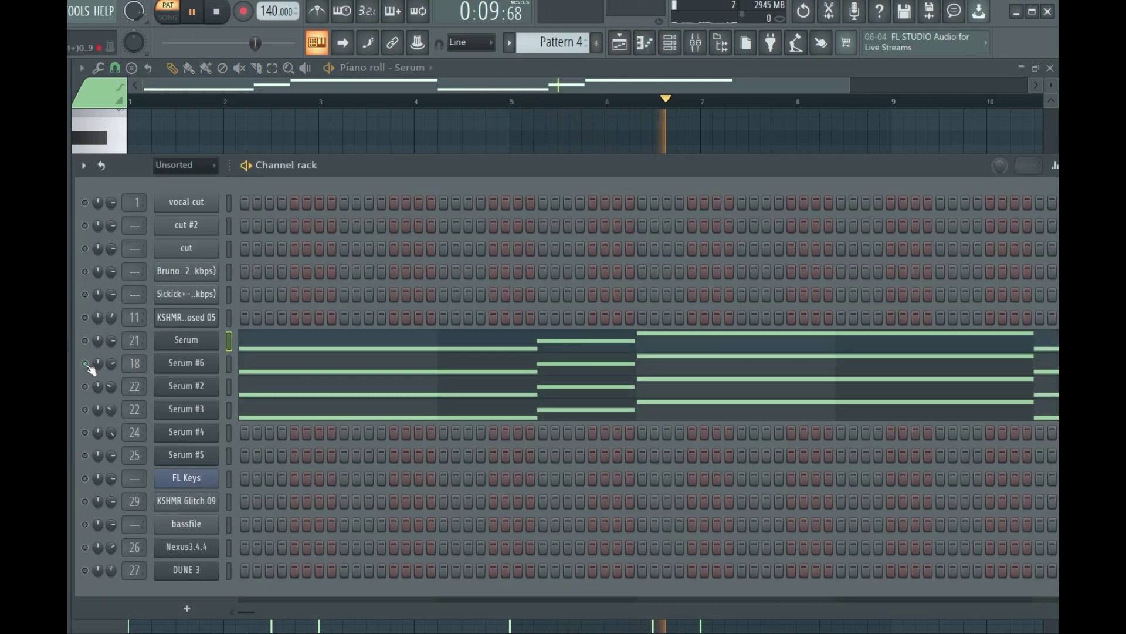
click(256, 366)
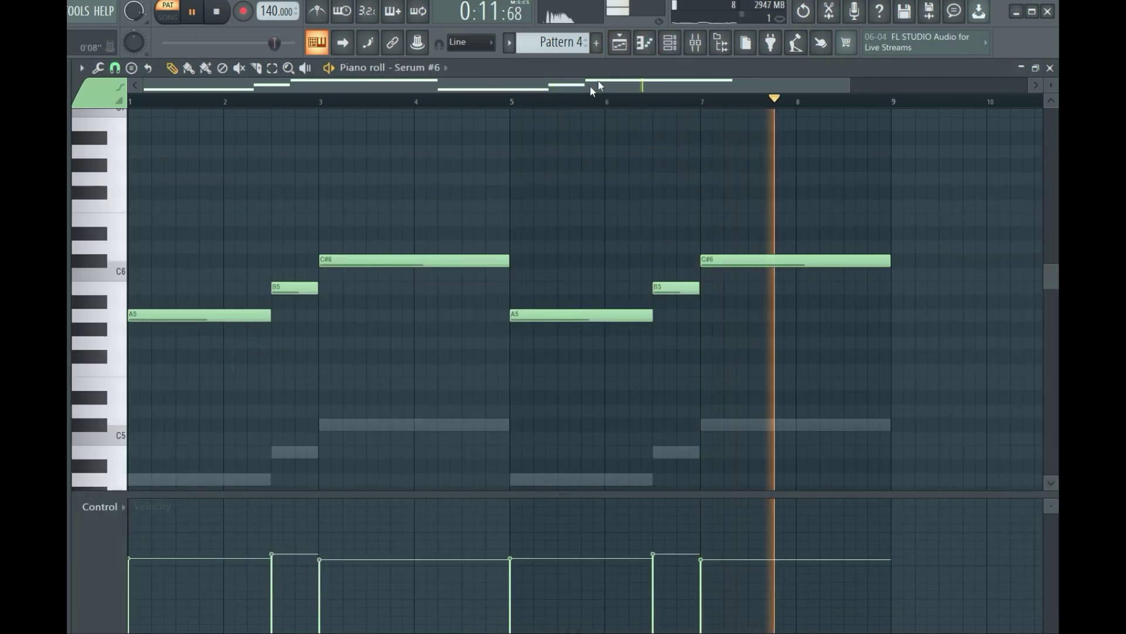
click(667, 52)
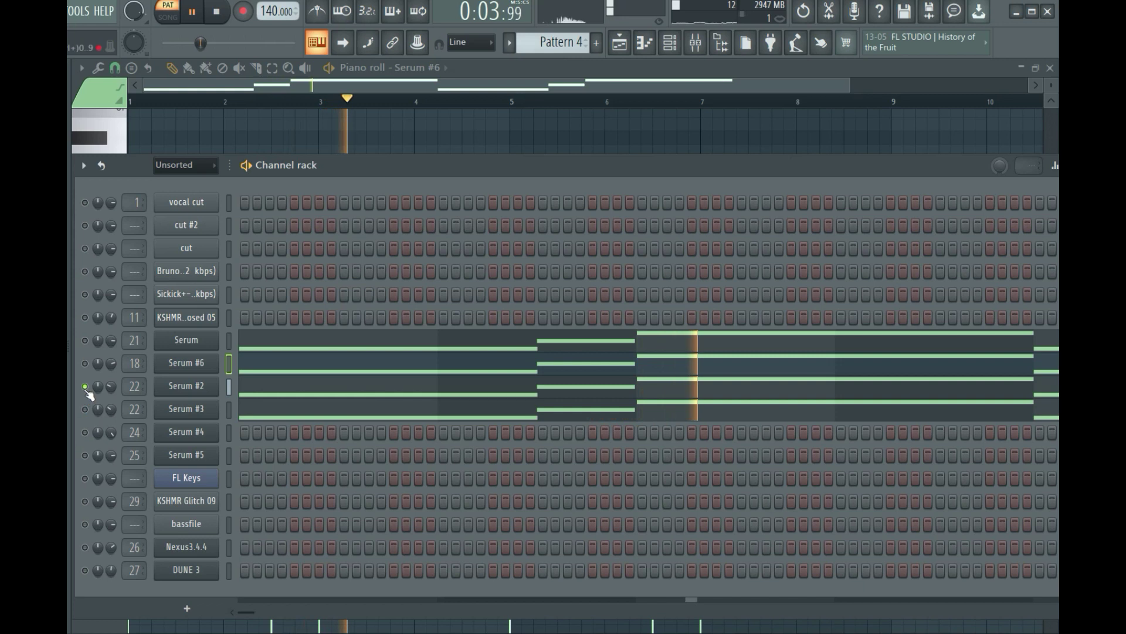
click(252, 415)
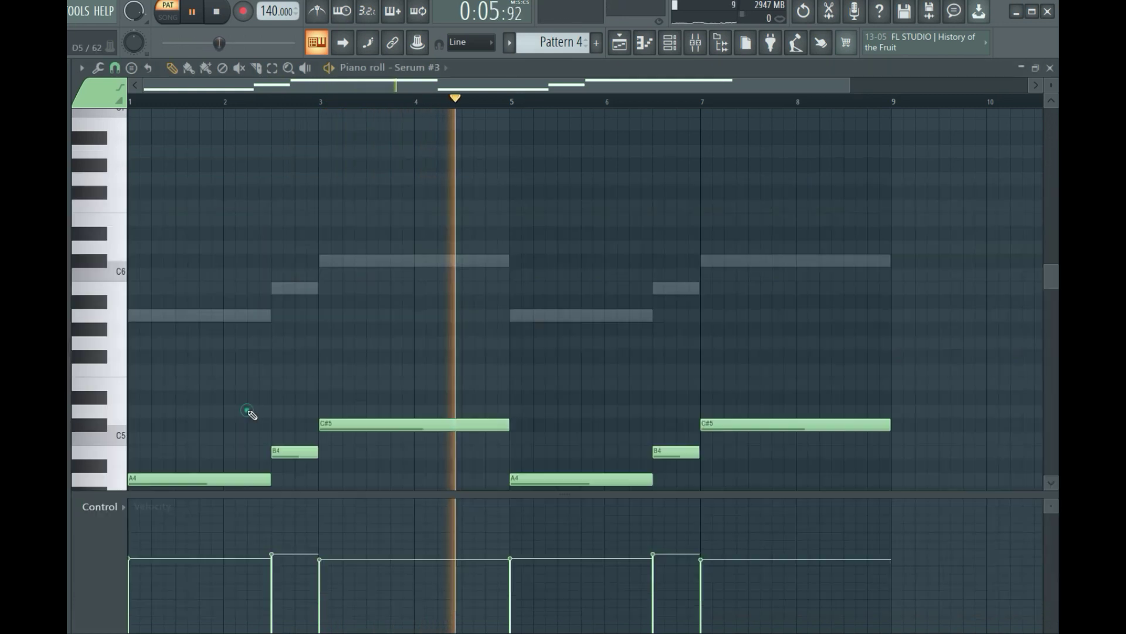
click(675, 43)
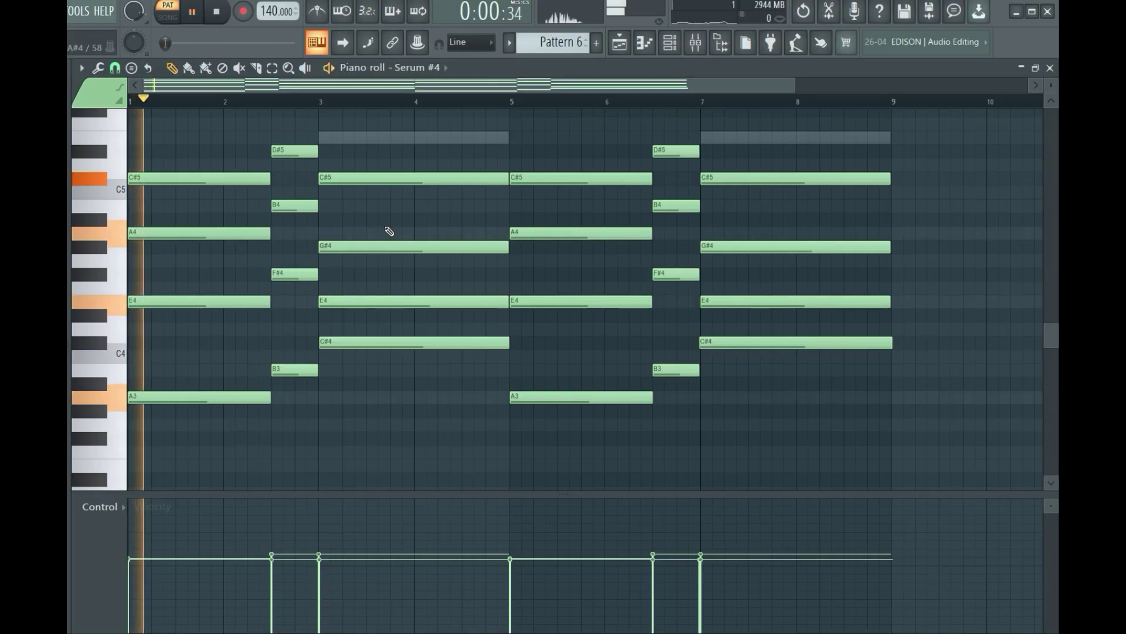
Examine the Serum #4 chord notes of Pattern 6 in the piano roll during playback
scroll(389, 231, up, 1)
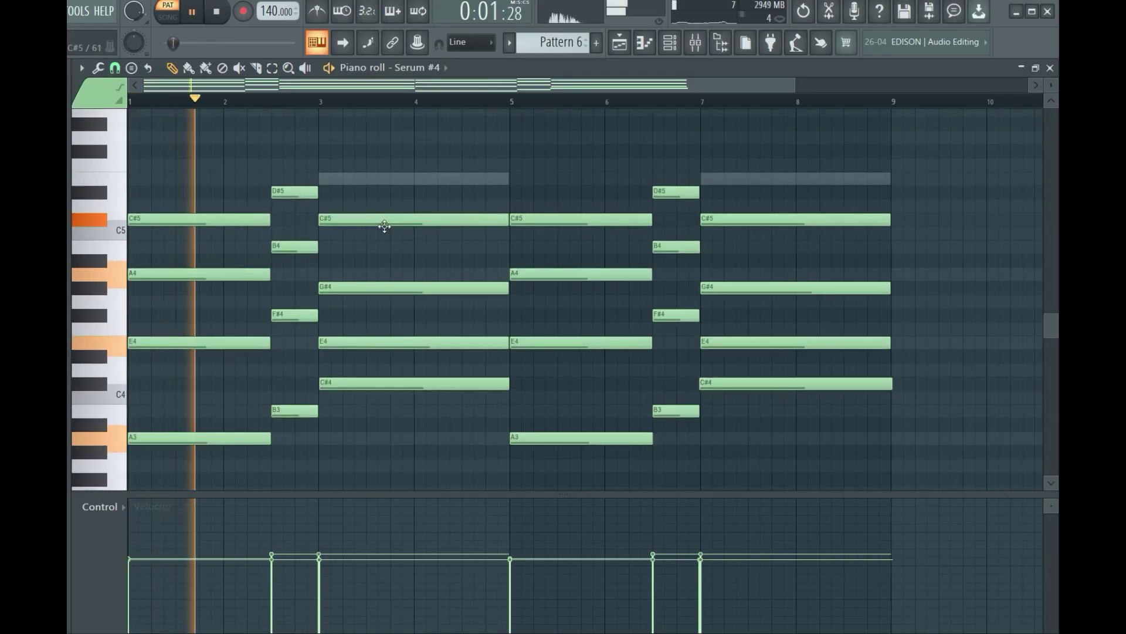
scroll(386, 233, down, 1)
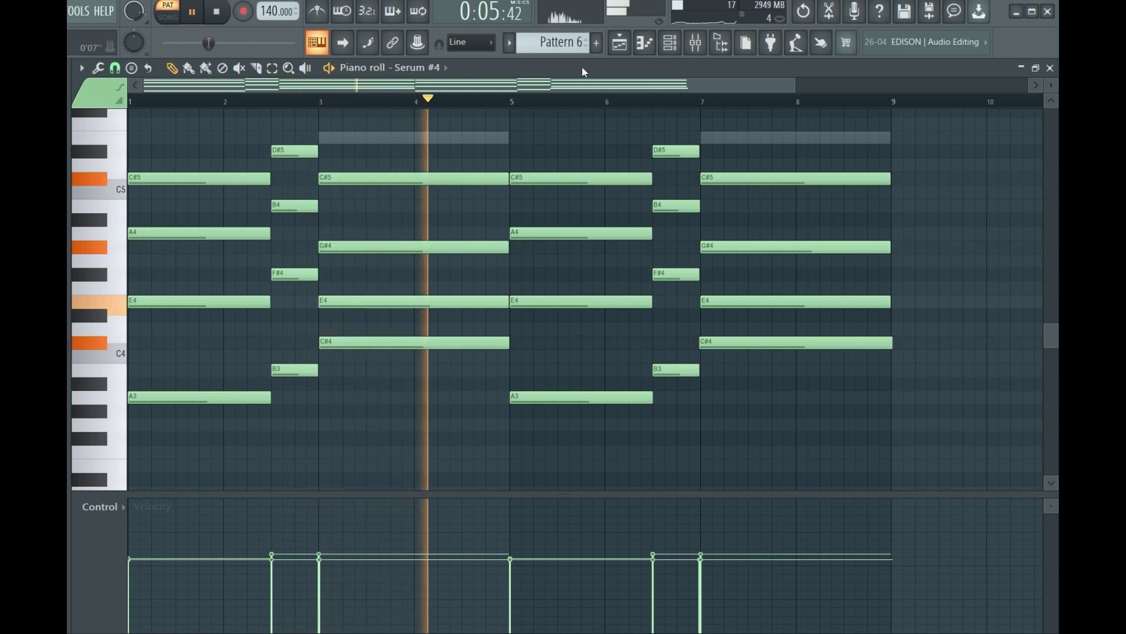
click(661, 46)
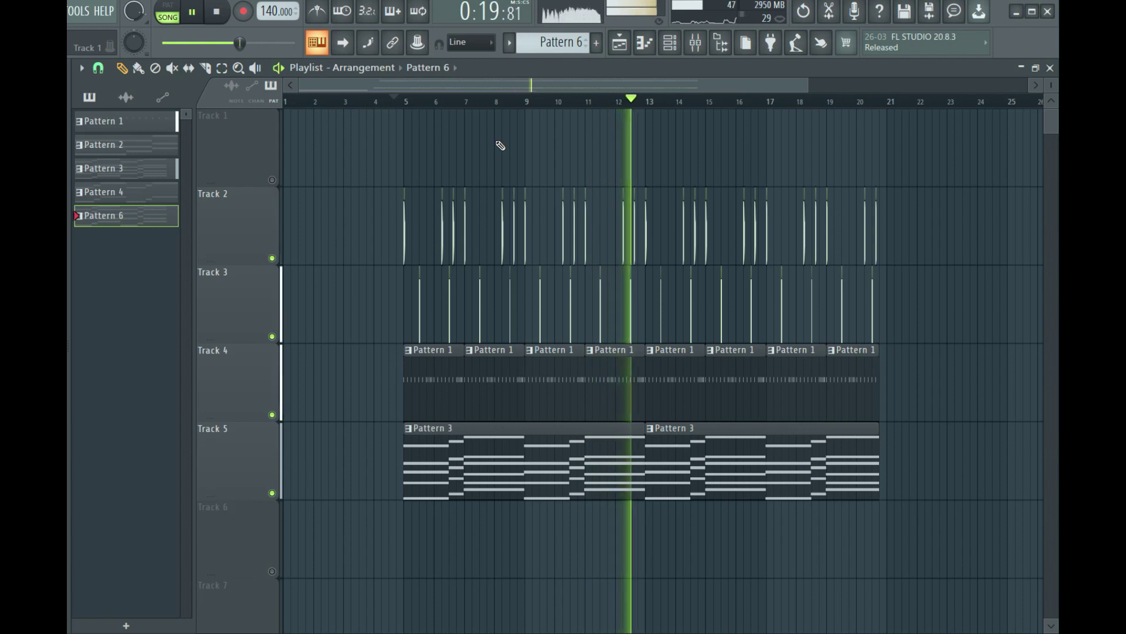
Play the arrangement with the cut #3 vocal and its reverb Mix automation, and bring up the clip's settings and the mixer
key(space)
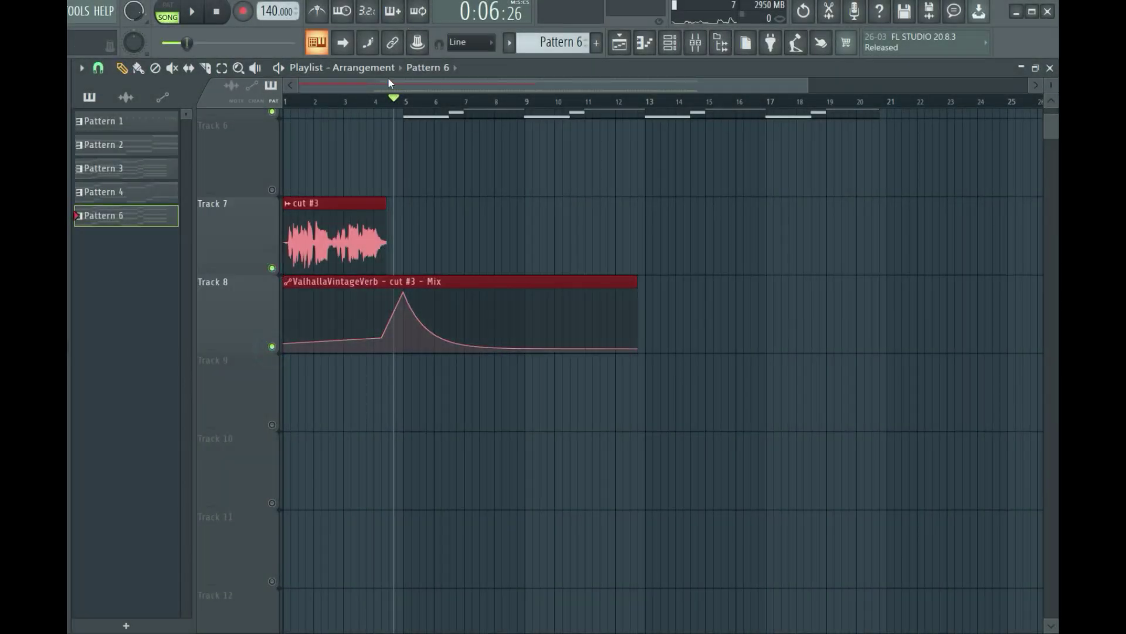
scroll(404, 204, up, 2)
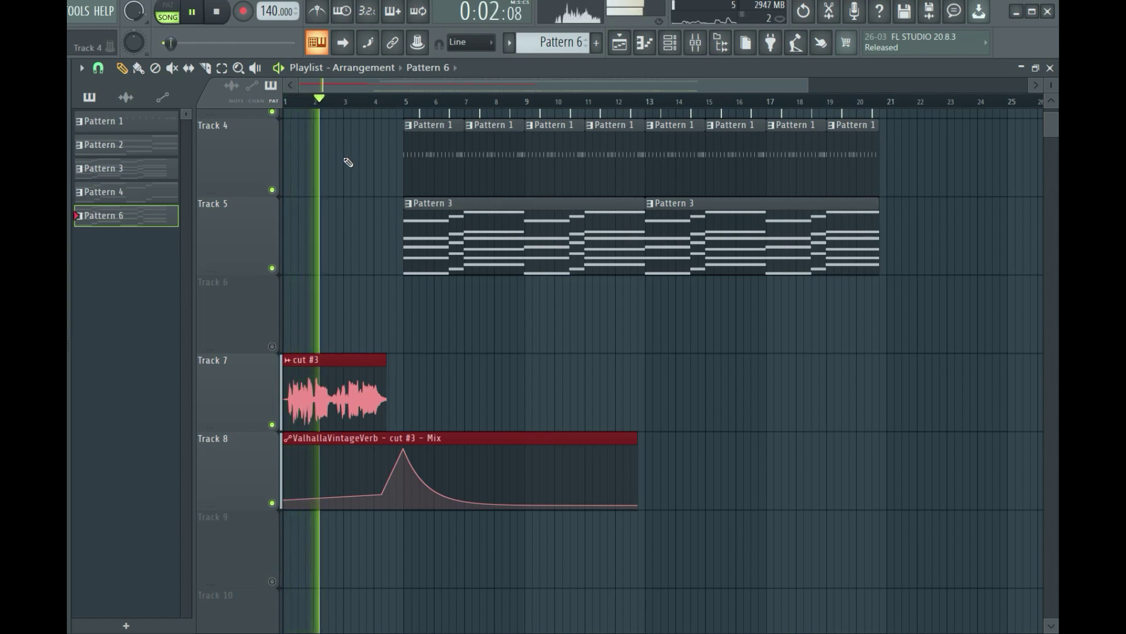
double_click(352, 389)
click(694, 43)
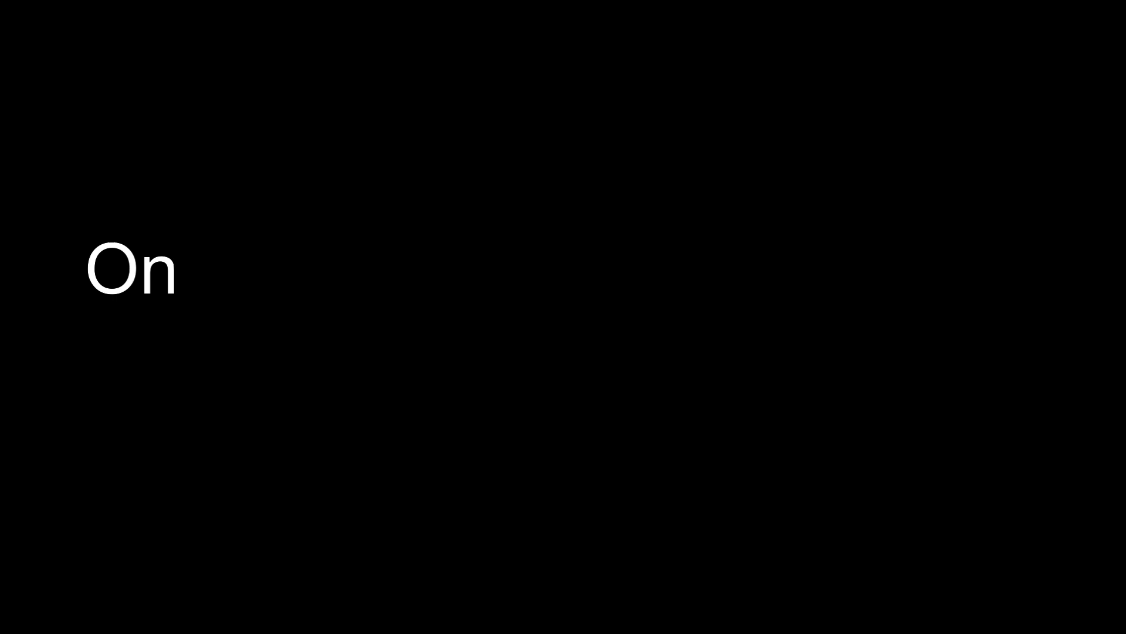